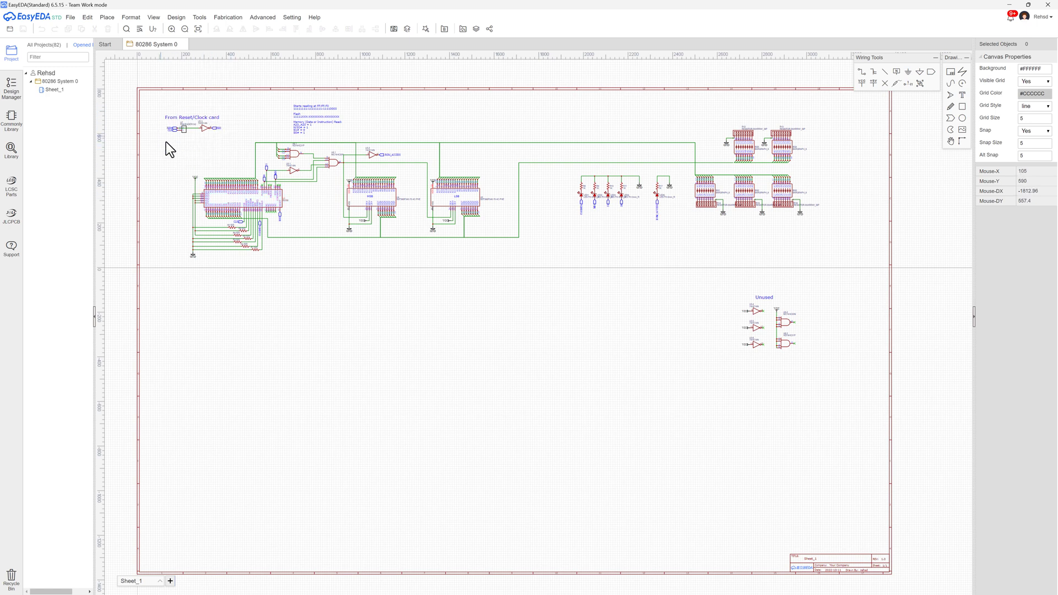
Zoom into the top-left to view the U7 Reset/Clock header feeding RES# through the 74HC14N.
{"action": "scroll", "coordinate": [179, 135], "scroll_direction": "up", "scroll_amount": 5}
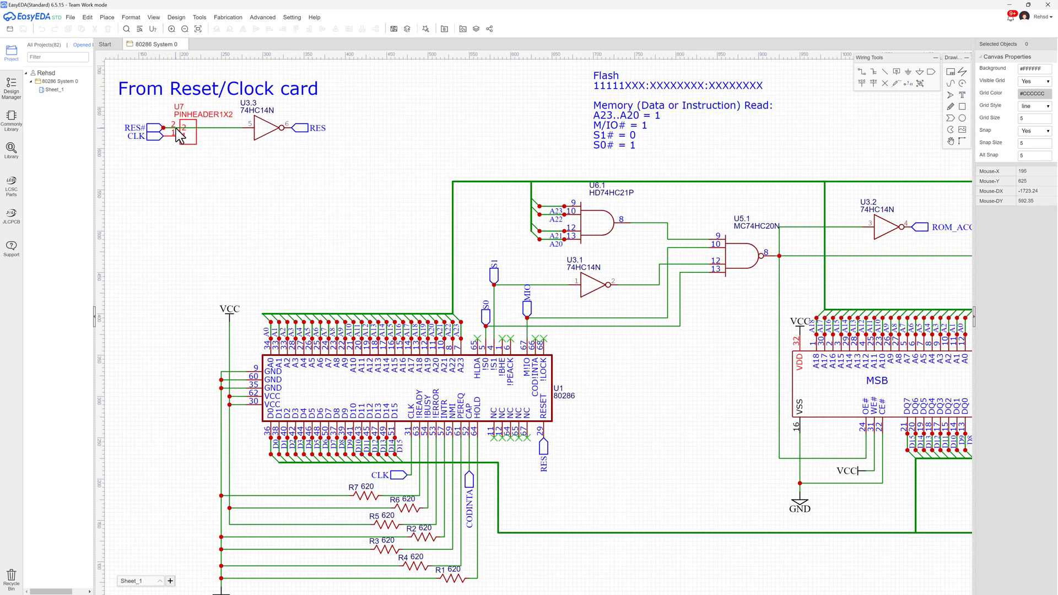
{"action": "scroll", "coordinate": [179, 135], "scroll_direction": "left", "scroll_amount": 2}
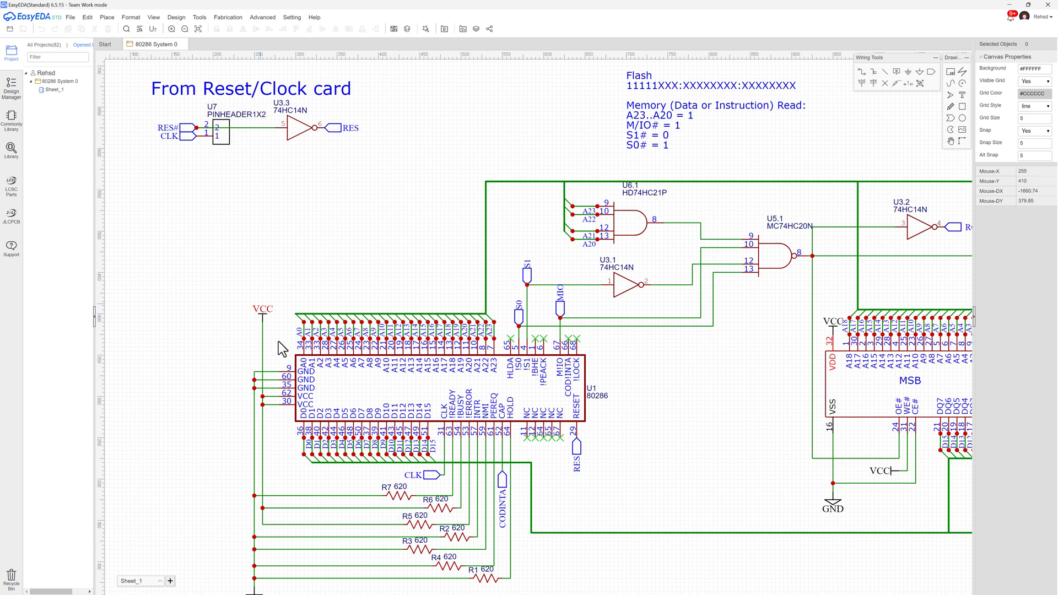
Select the CPU's CLK net port, then zoom out and back in on the SST39SF040 chips.
{"action": "left_click", "coordinate": [428, 475]}
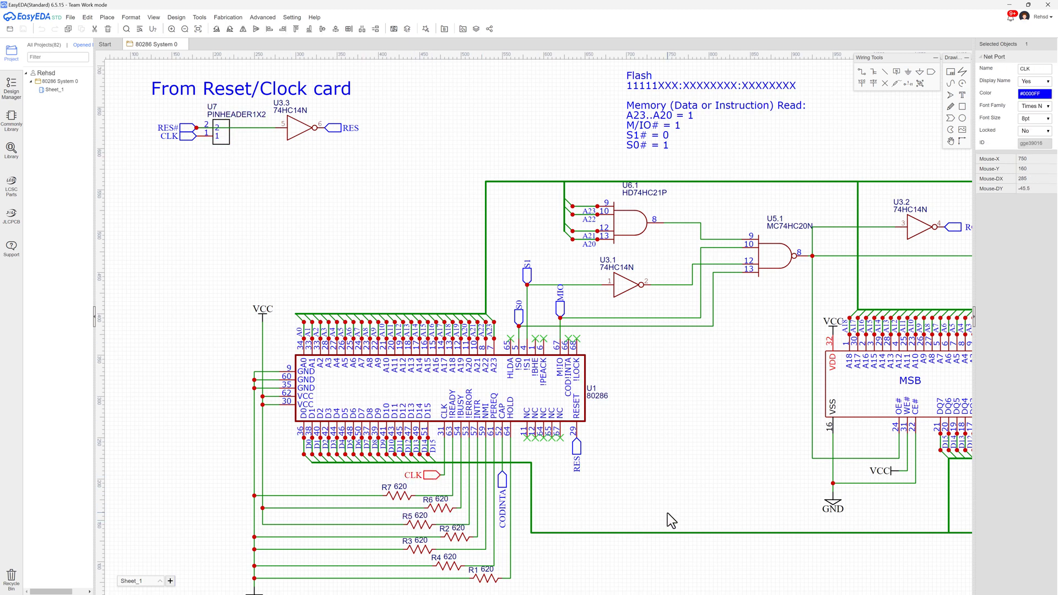
{"action": "scroll", "coordinate": [667, 512], "scroll_direction": "down", "scroll_amount": 5}
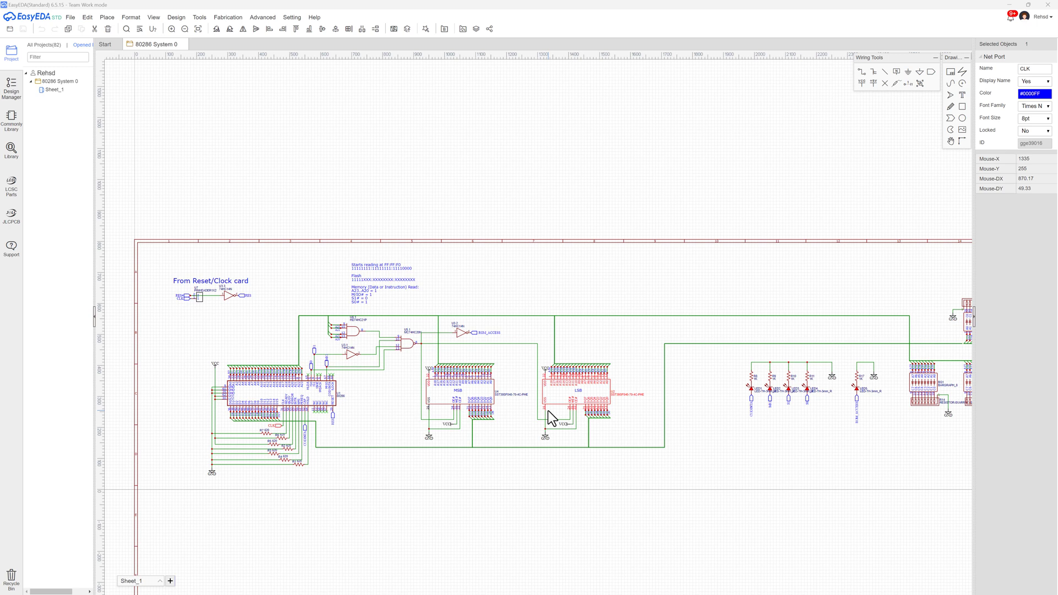
{"action": "scroll", "coordinate": [232, 409], "scroll_direction": "up", "scroll_amount": 5}
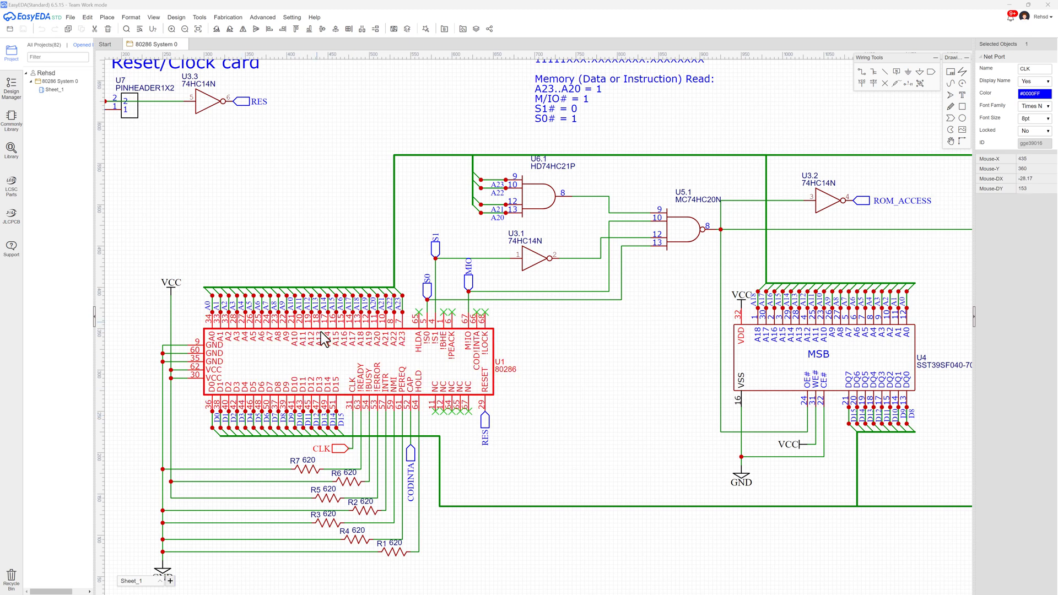
{"action": "scroll", "coordinate": [327, 343], "scroll_direction": "down", "scroll_amount": 2}
{"action": "scroll", "coordinate": [325, 345], "scroll_direction": "down", "scroll_amount": 5}
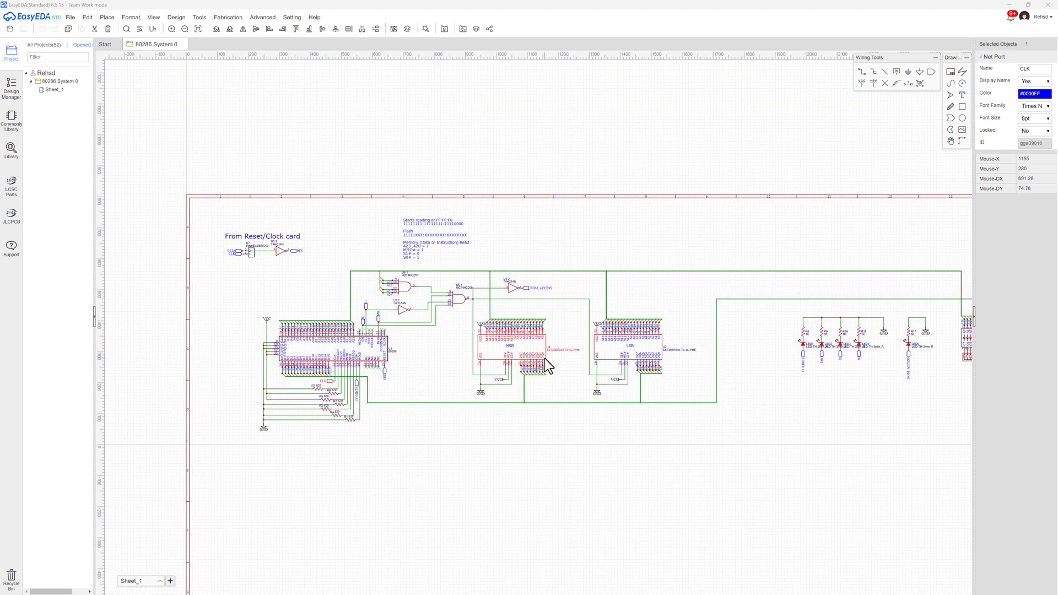
{"action": "scroll", "coordinate": [533, 337], "scroll_direction": "up", "scroll_amount": 5}
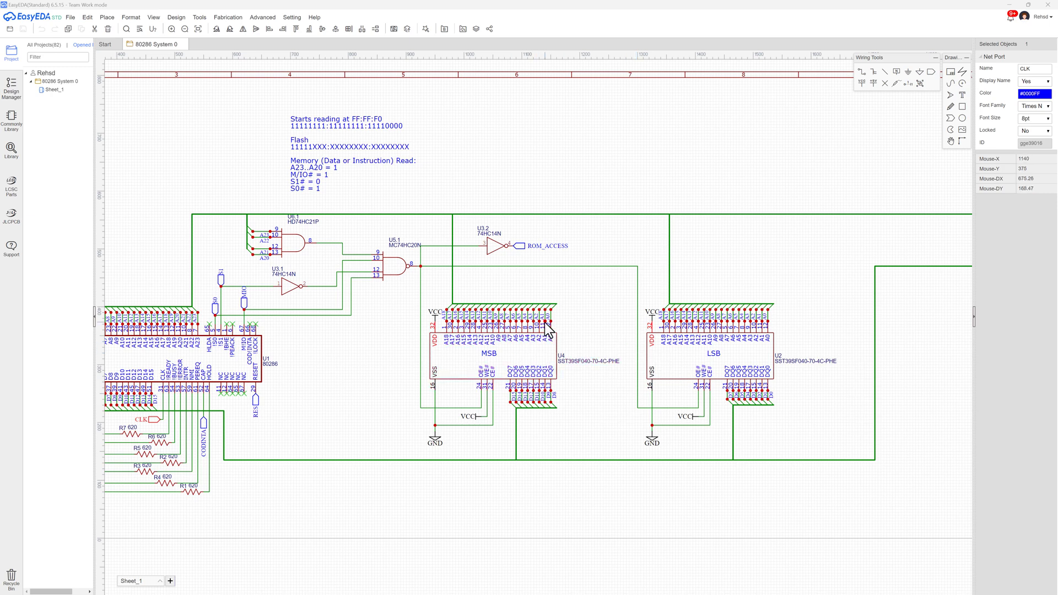
{"action": "scroll", "coordinate": [543, 322], "scroll_direction": "up", "scroll_amount": 2}
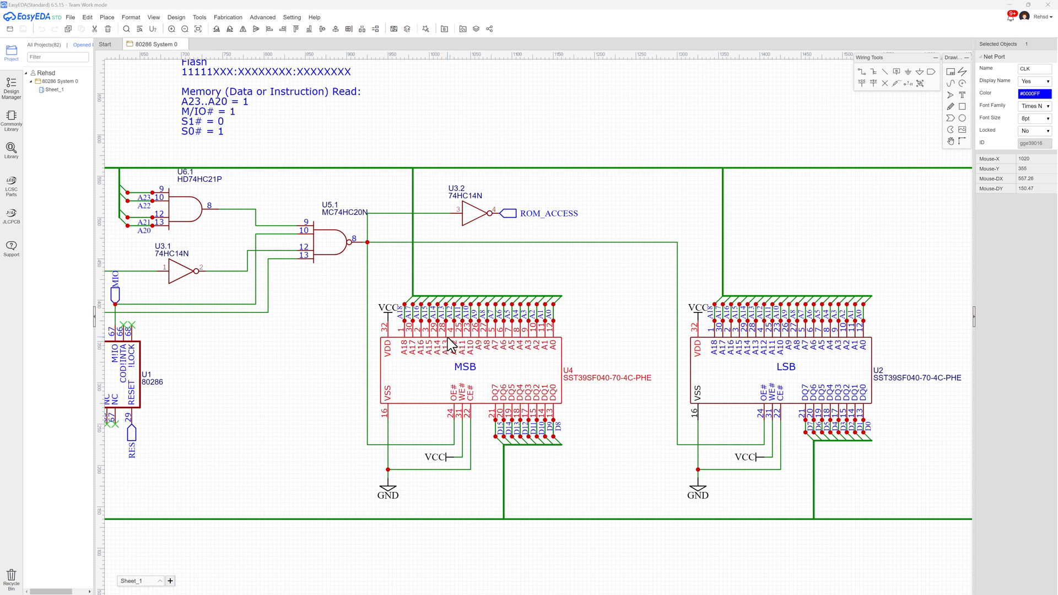
Pan from the 80286 across to the ROM_ACCESS decode and flash chips, then zoom out slightly.
{"action": "scroll", "coordinate": [451, 345], "scroll_direction": "left", "scroll_amount": 3}
{"action": "scroll", "coordinate": [455, 338], "scroll_direction": "left", "scroll_amount": 10}
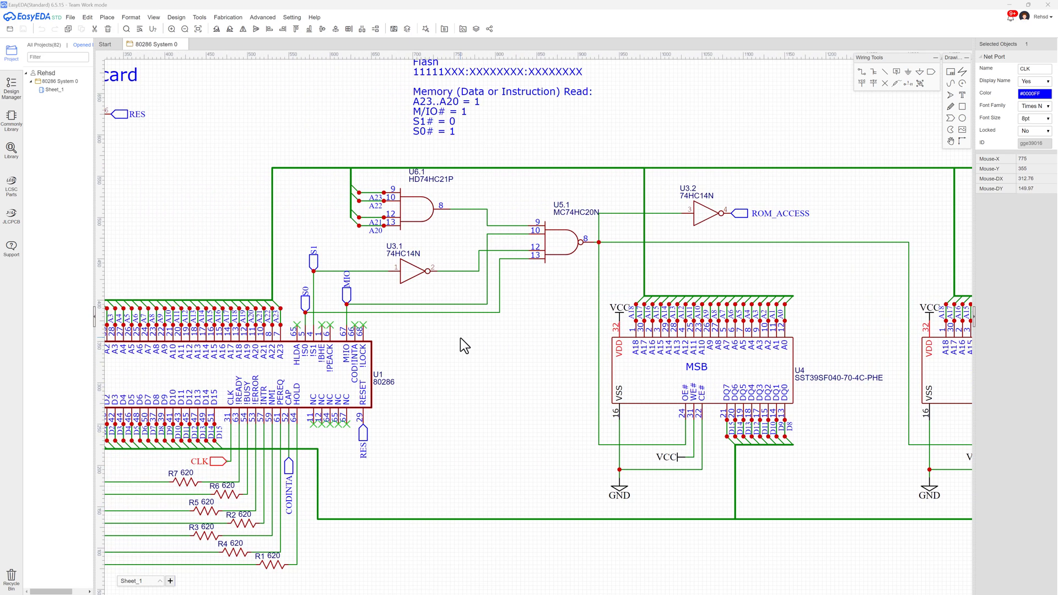
{"action": "scroll", "coordinate": [463, 340], "scroll_direction": "left", "scroll_amount": 3}
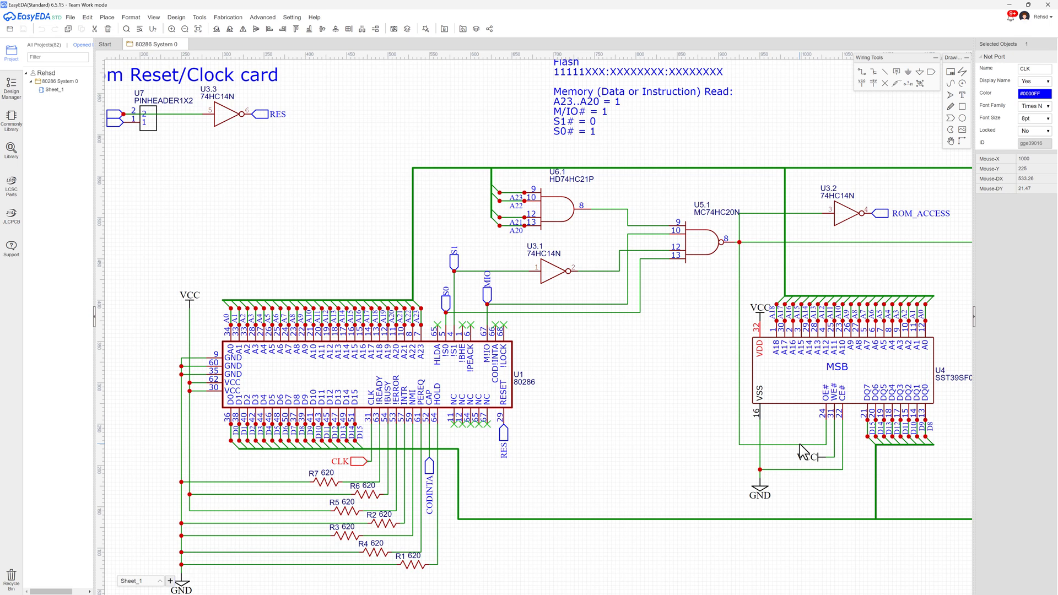
{"action": "scroll", "coordinate": [798, 444], "scroll_direction": "right", "scroll_amount": 5}
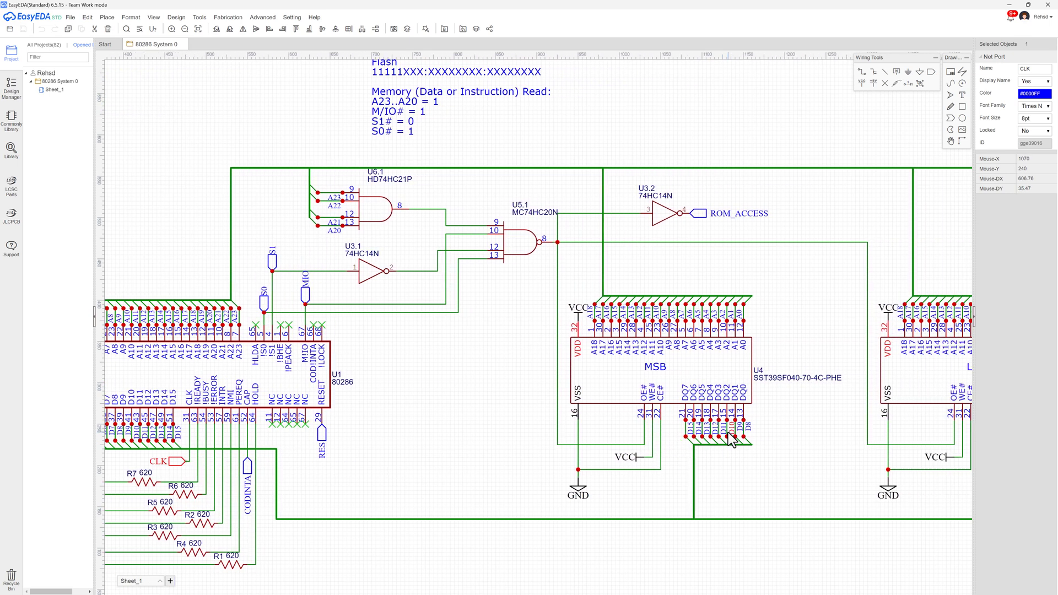
{"action": "scroll", "coordinate": [730, 438], "scroll_direction": "right", "scroll_amount": 4}
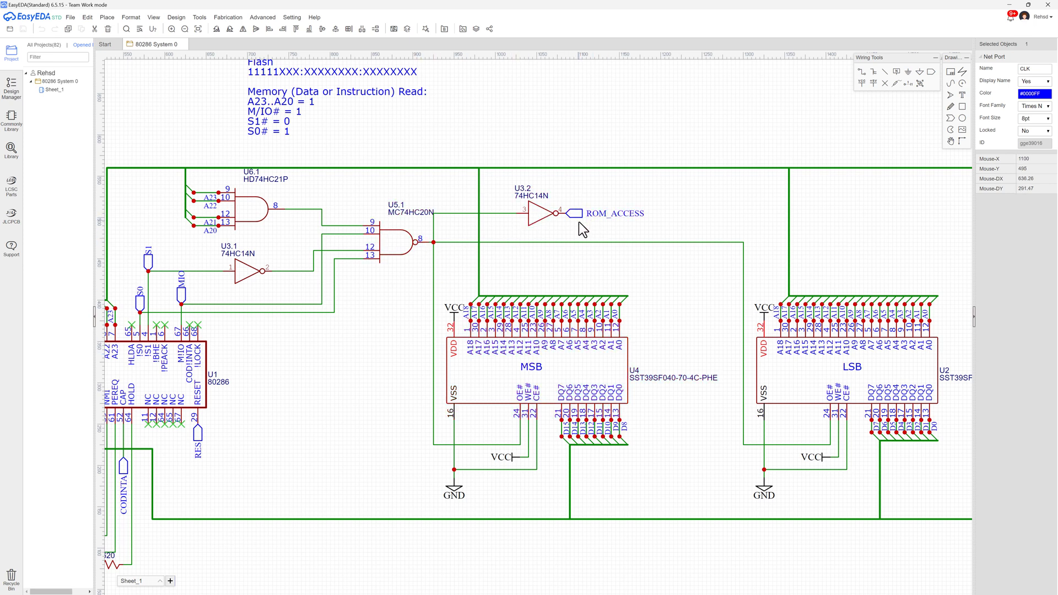
{"action": "scroll", "coordinate": [581, 236], "scroll_direction": "down", "scroll_amount": 1}
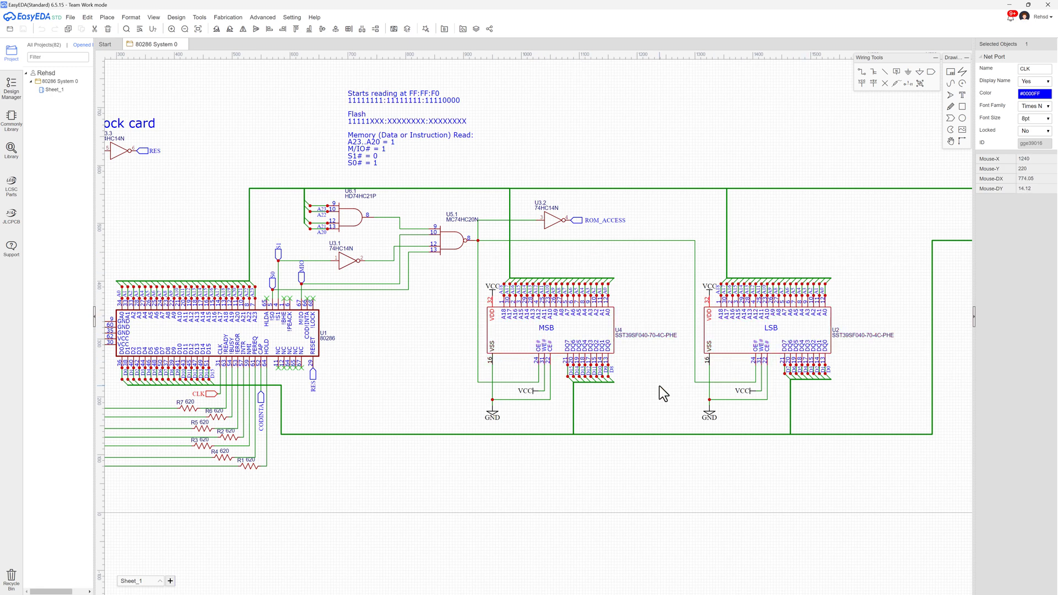
Pan right to the LED1–LED5 indicators and BARGRAPH_8 displays and zoom in on them.
{"action": "scroll", "coordinate": [659, 386], "scroll_direction": "down", "scroll_amount": 2}
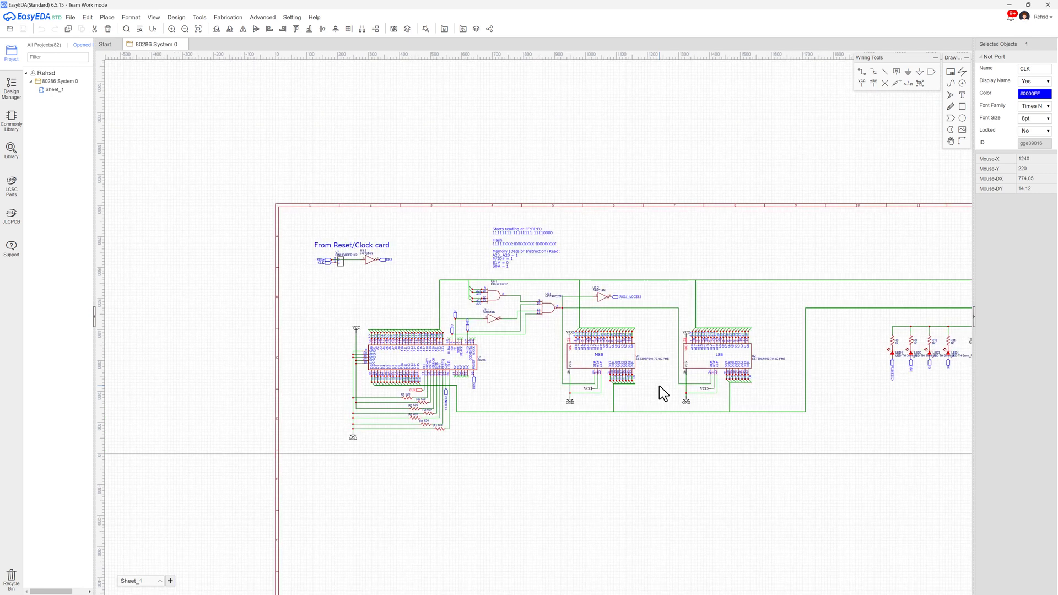
{"action": "scroll", "coordinate": [660, 386], "scroll_direction": "right", "scroll_amount": 5}
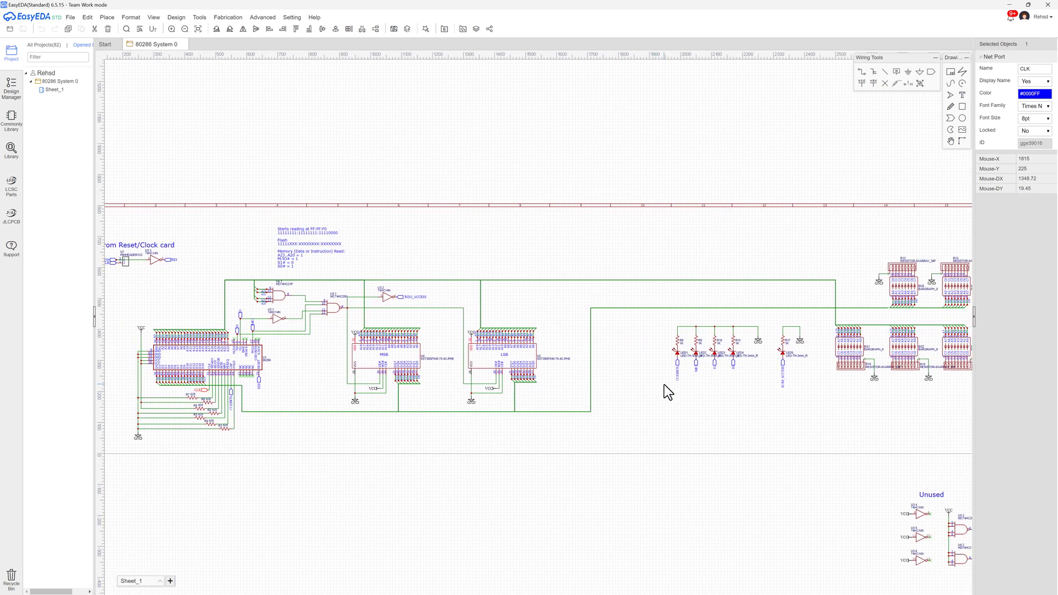
{"action": "scroll", "coordinate": [664, 384], "scroll_direction": "right", "scroll_amount": 4}
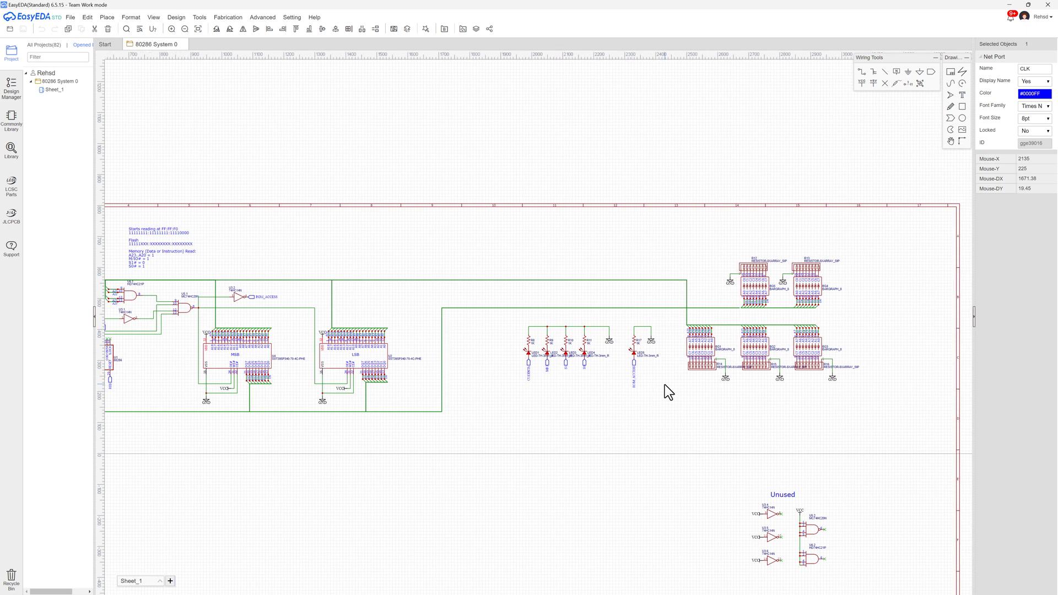
{"action": "scroll", "coordinate": [664, 385], "scroll_direction": "right", "scroll_amount": 1}
{"action": "scroll", "coordinate": [613, 375], "scroll_direction": "up", "scroll_amount": 3}
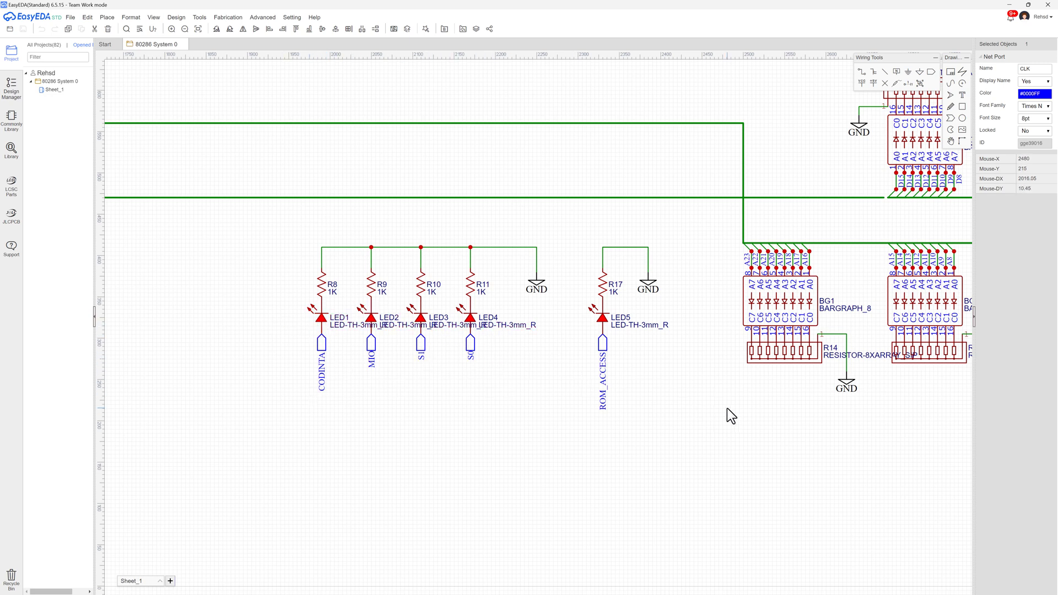
Zoom back out and continue right to reveal the Unused gate block.
{"action": "scroll", "coordinate": [728, 408], "scroll_direction": "down", "scroll_amount": 2}
{"action": "scroll", "coordinate": [731, 404], "scroll_direction": "right", "scroll_amount": 5}
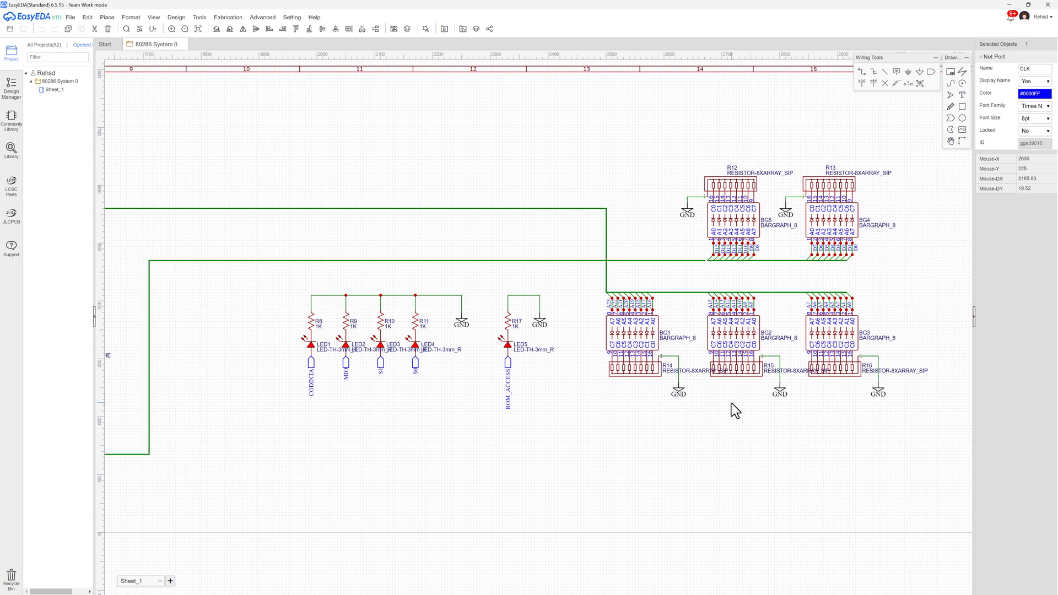
{"action": "scroll", "coordinate": [732, 403], "scroll_direction": "right", "scroll_amount": 2}
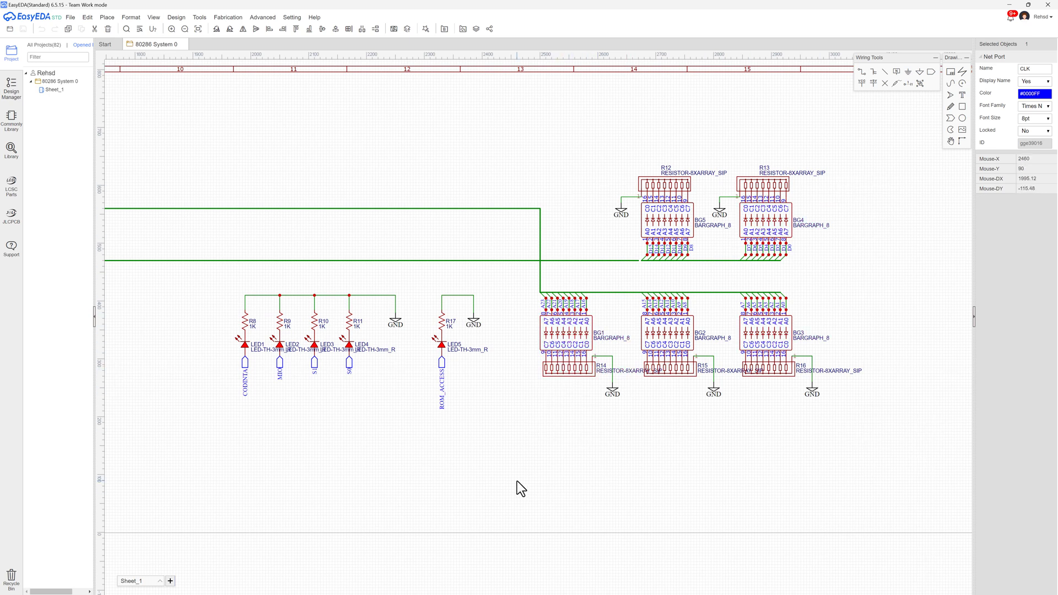
{"action": "scroll", "coordinate": [518, 479], "scroll_direction": "down", "scroll_amount": 3}
{"action": "scroll", "coordinate": [496, 471], "scroll_direction": "right", "scroll_amount": 1}
{"action": "scroll", "coordinate": [551, 518], "scroll_direction": "down", "scroll_amount": 1}
{"action": "scroll", "coordinate": [592, 548], "scroll_direction": "down", "scroll_amount": 1}
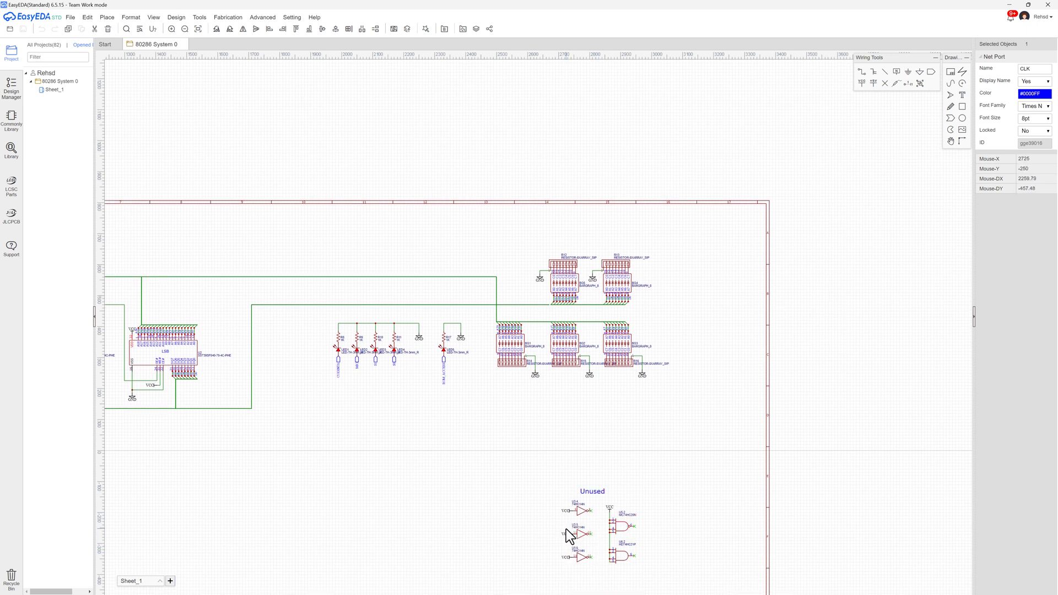
Pan left to the memory-read notes (A23..A20=1, M/IO#=1, S1#=0, S0#=1), then zoom out.
{"action": "scroll", "coordinate": [567, 529], "scroll_direction": "left", "scroll_amount": 5}
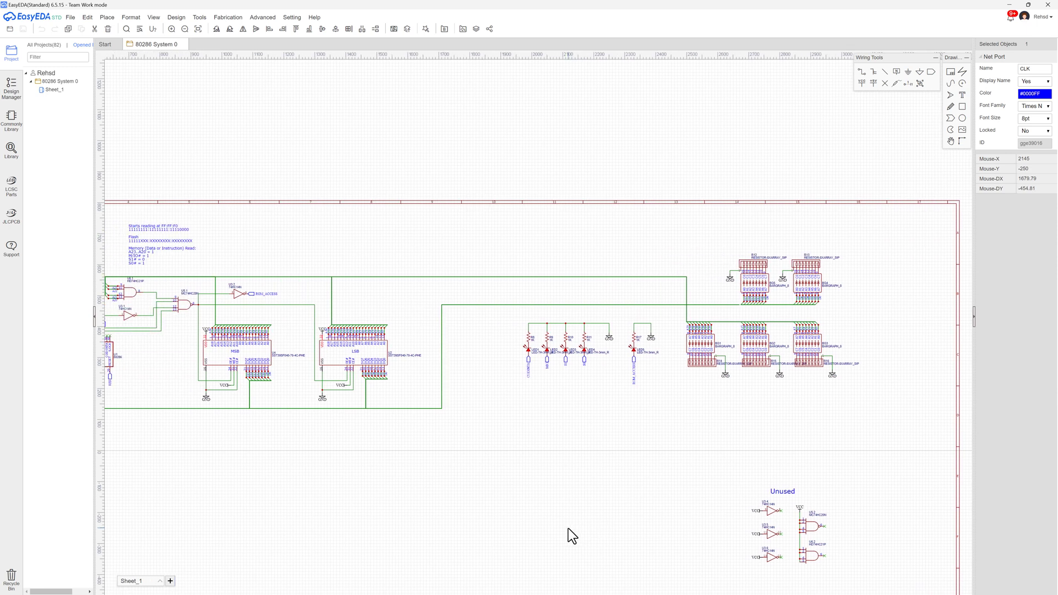
{"action": "scroll", "coordinate": [567, 529], "scroll_direction": "left", "scroll_amount": 3}
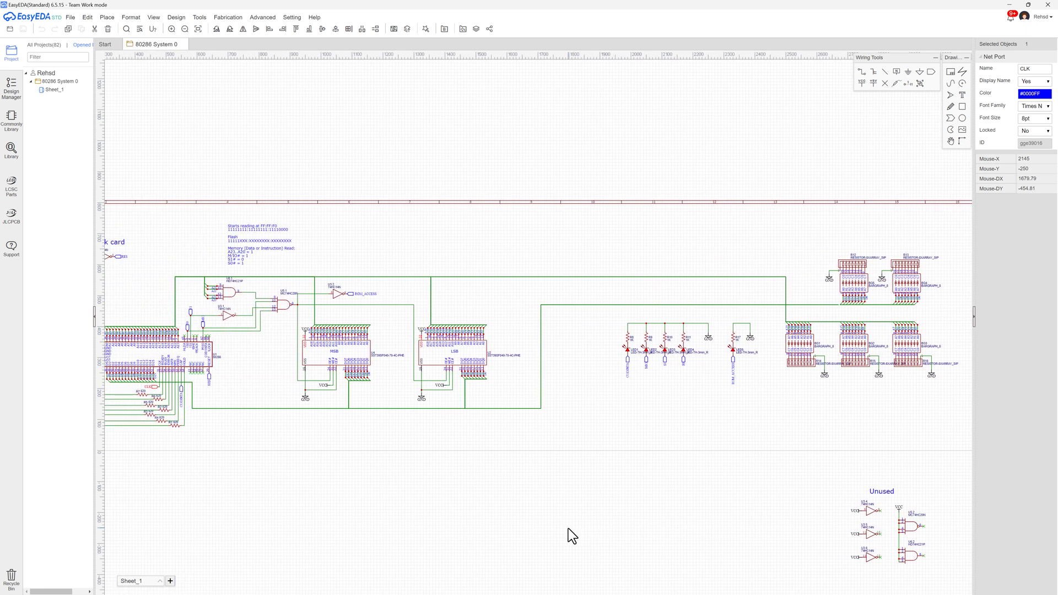
{"action": "scroll", "coordinate": [568, 529], "scroll_direction": "left", "scroll_amount": 5}
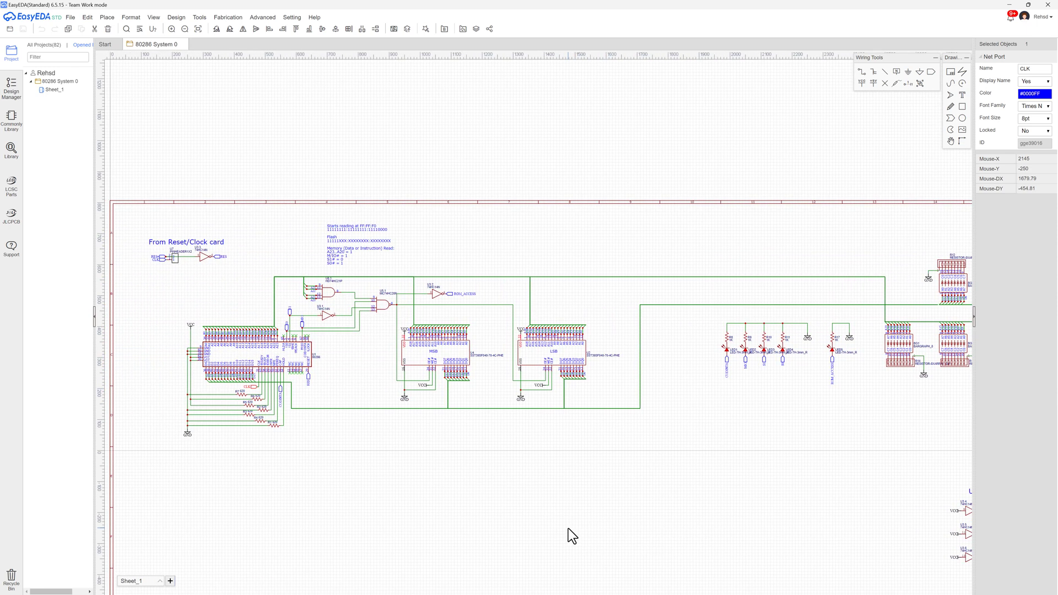
{"action": "scroll", "coordinate": [424, 243], "scroll_direction": "up", "scroll_amount": 7}
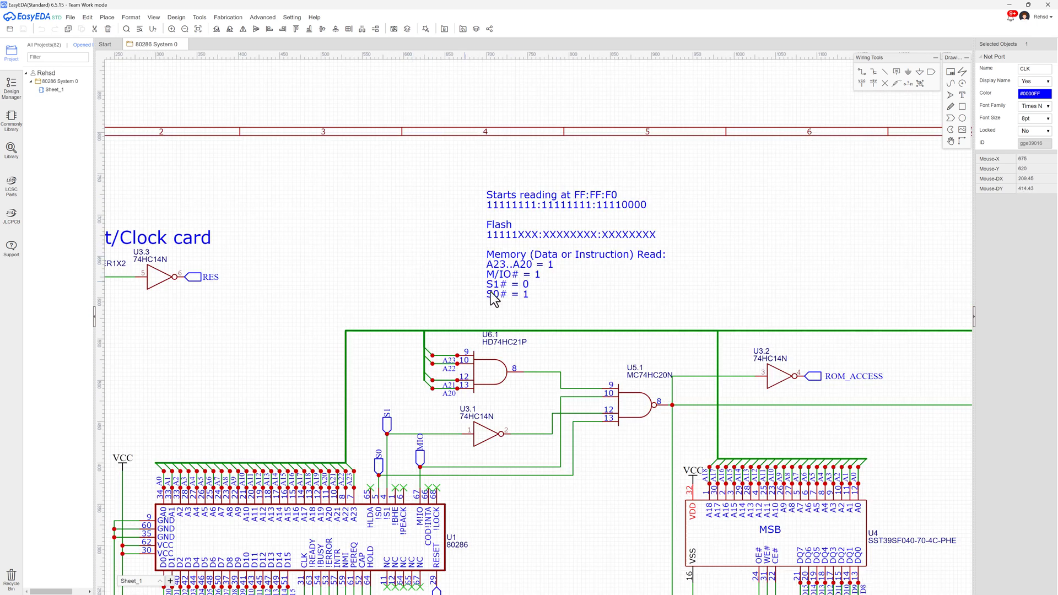
{"action": "scroll", "coordinate": [536, 245], "scroll_direction": "down", "scroll_amount": 3}
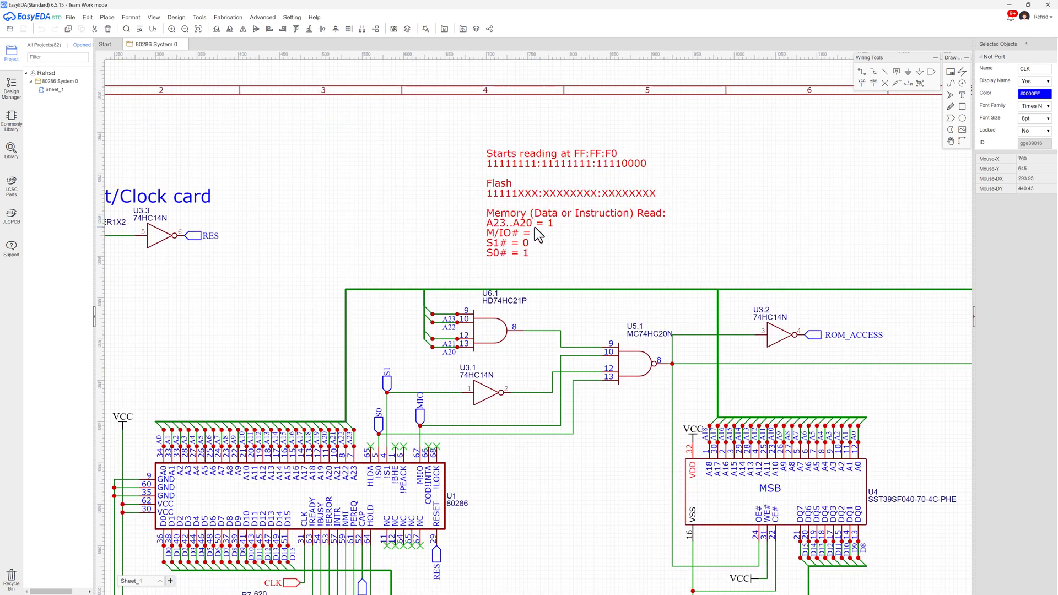
{"action": "scroll", "coordinate": [535, 234], "scroll_direction": "down", "scroll_amount": 1}
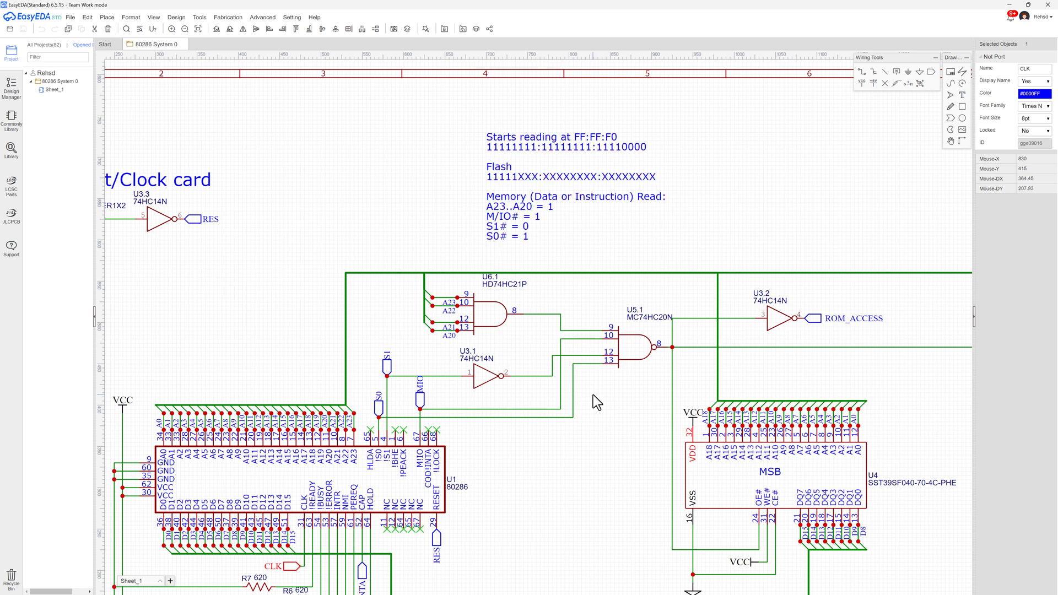
{"action": "scroll", "coordinate": [593, 394], "scroll_direction": "down", "scroll_amount": 4}
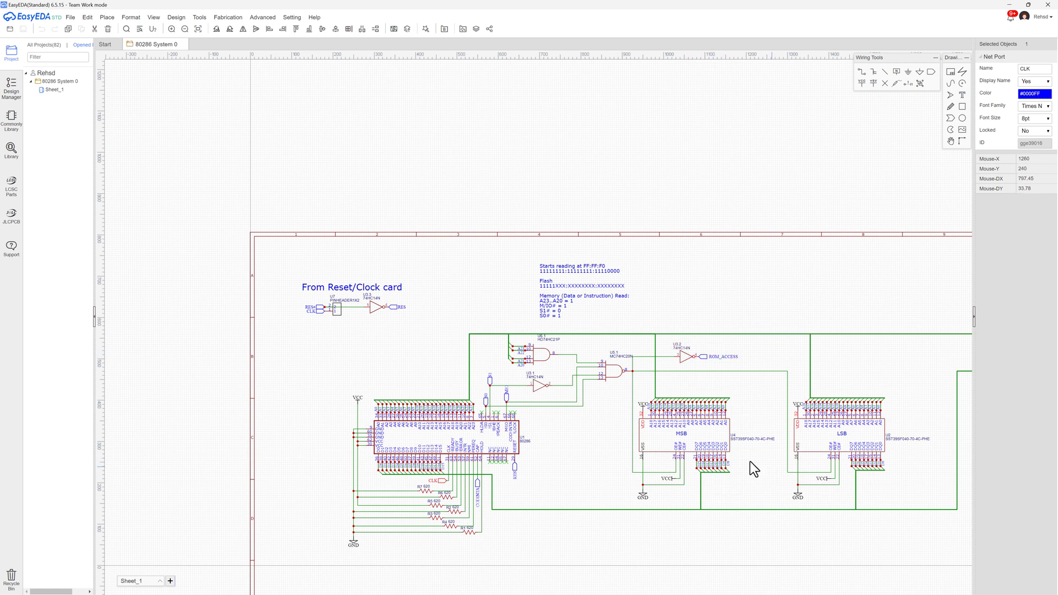
{"action": "scroll", "coordinate": [736, 480], "scroll_direction": "right", "scroll_amount": 3}
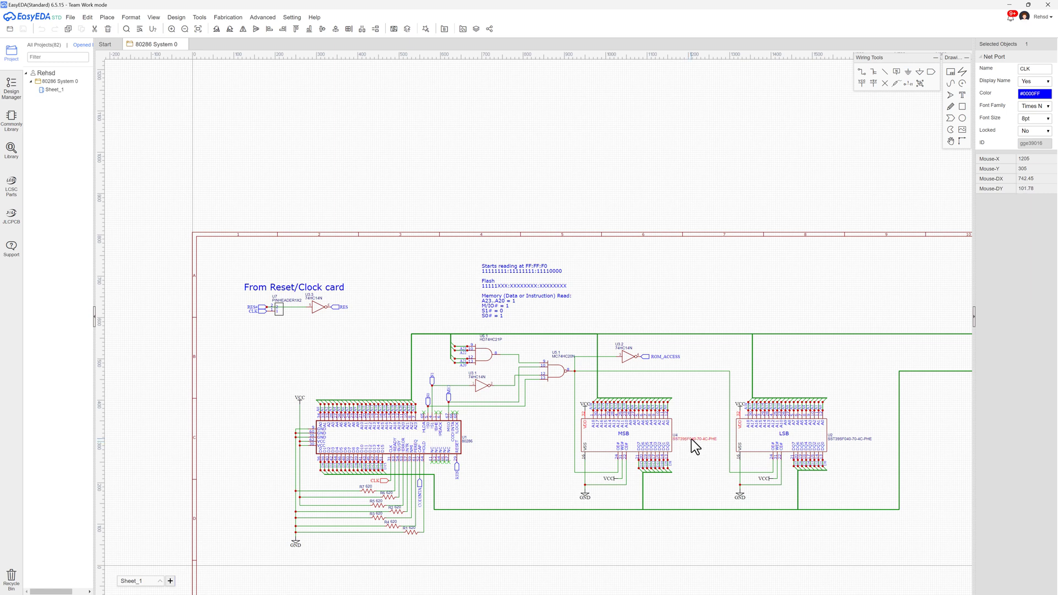
Zoom out and pan right until the full sheet, border and title block are centered.
{"action": "scroll", "coordinate": [691, 439], "scroll_direction": "down", "scroll_amount": 6}
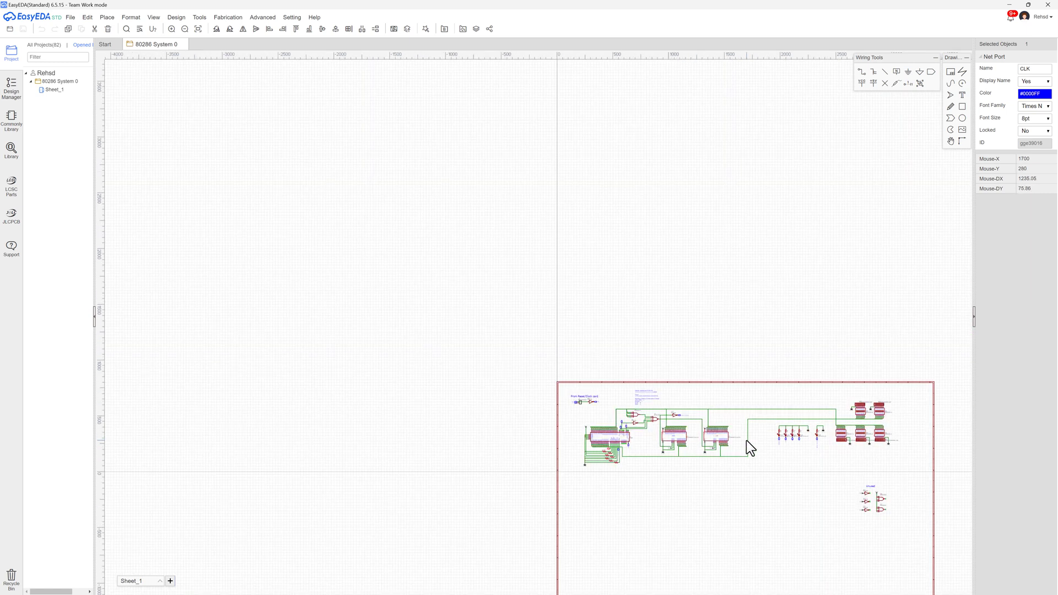
{"action": "scroll", "coordinate": [746, 439], "scroll_direction": "right", "scroll_amount": 1}
{"action": "scroll", "coordinate": [735, 438], "scroll_direction": "down", "scroll_amount": 3}
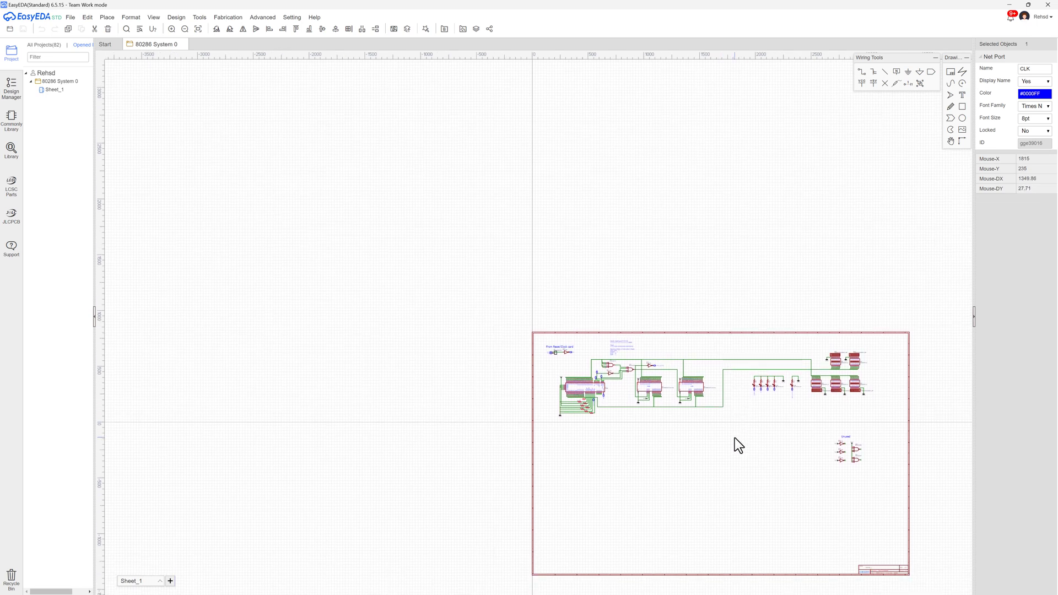
{"action": "scroll", "coordinate": [735, 438], "scroll_direction": "down", "scroll_amount": 3}
{"action": "scroll", "coordinate": [720, 328], "scroll_direction": "right", "scroll_amount": 1}
{"action": "scroll", "coordinate": [715, 330], "scroll_direction": "right", "scroll_amount": 1}
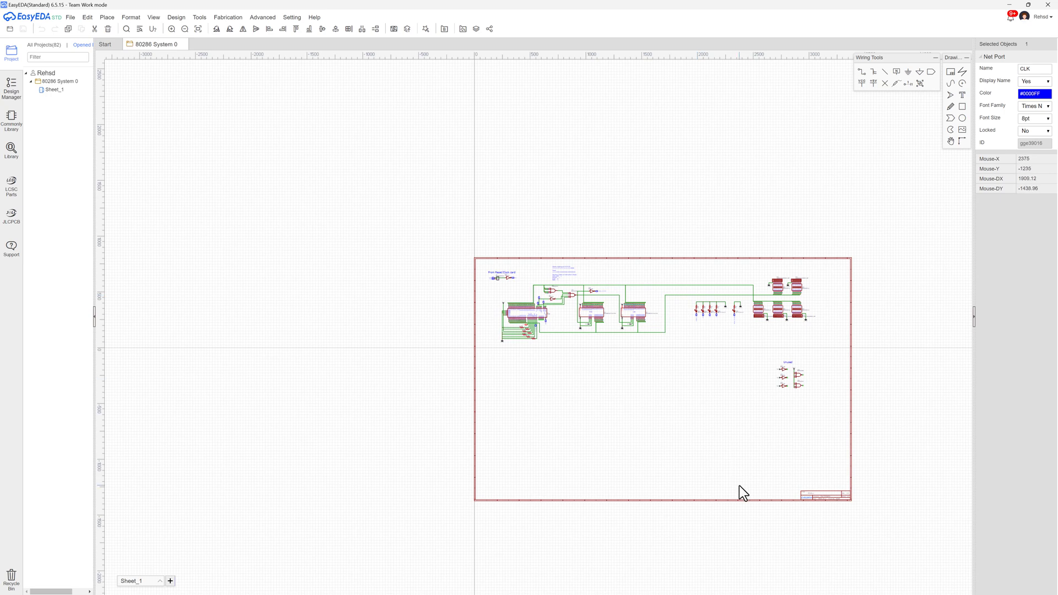